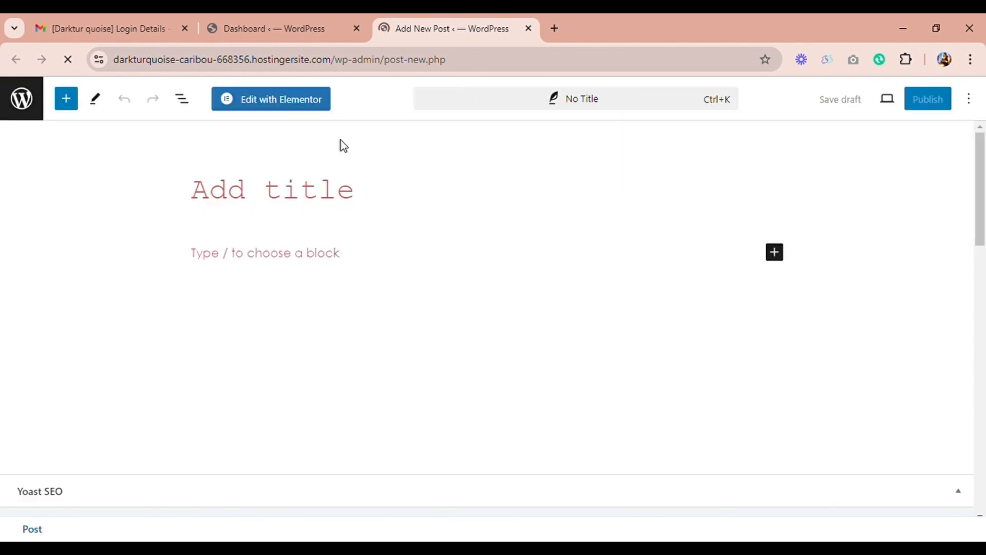
Open the new post in Elementor and change its page layout to full width without the post title and sidebar
{"action": "left_click", "coordinate": [306, 105]}
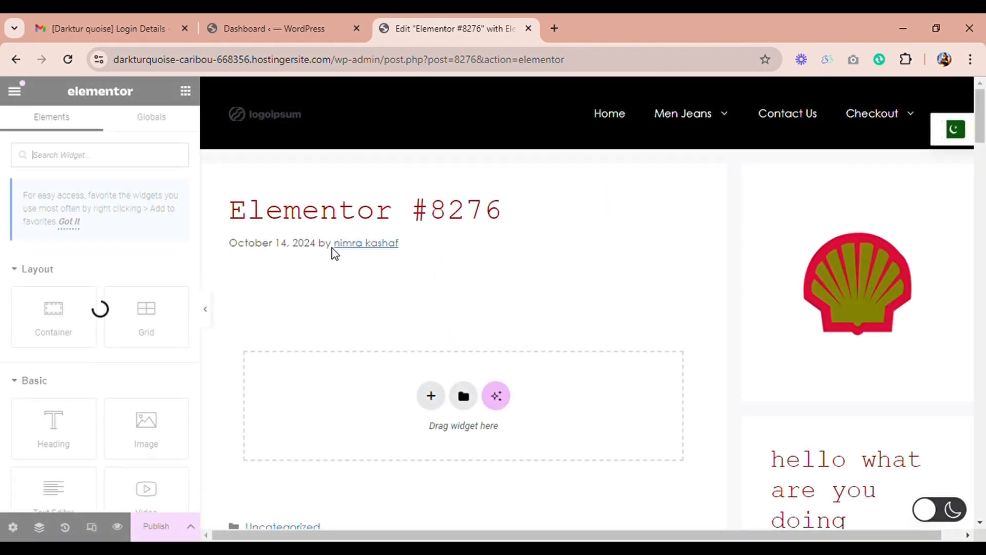
{"action": "left_click", "coordinate": [14, 529]}
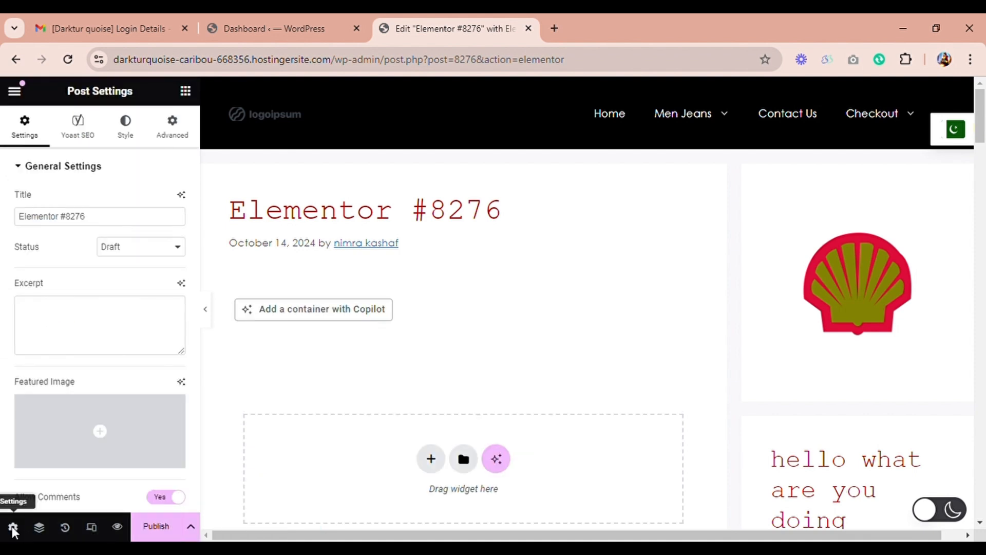
{"action": "left_click", "coordinate": [133, 292]}
{"action": "scroll", "coordinate": [135, 292], "scroll_direction": "down", "scroll_amount": 3}
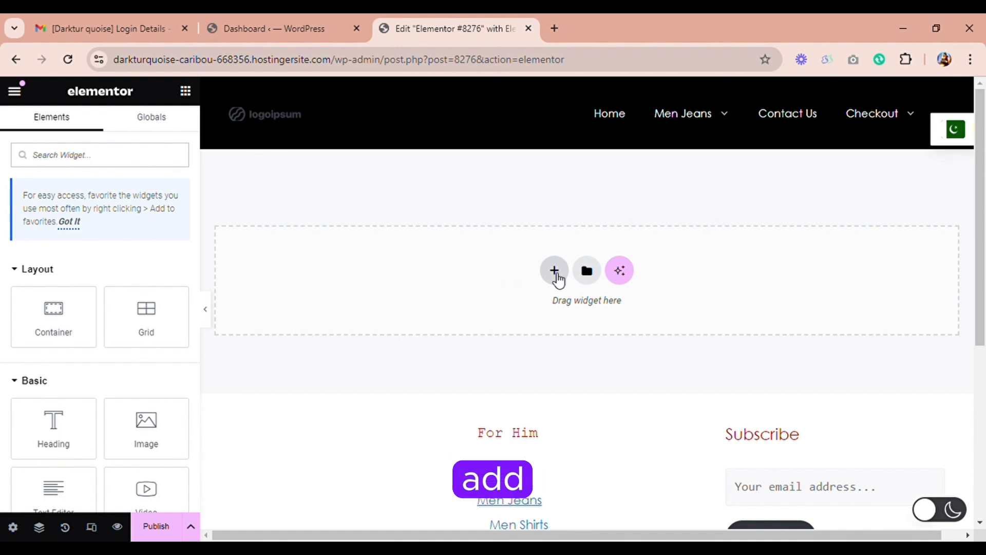
Add a flexbox container with the single-column, downward-direction structure to the empty page
{"action": "left_click", "coordinate": [554, 271]}
{"action": "left_click", "coordinate": [544, 323]}
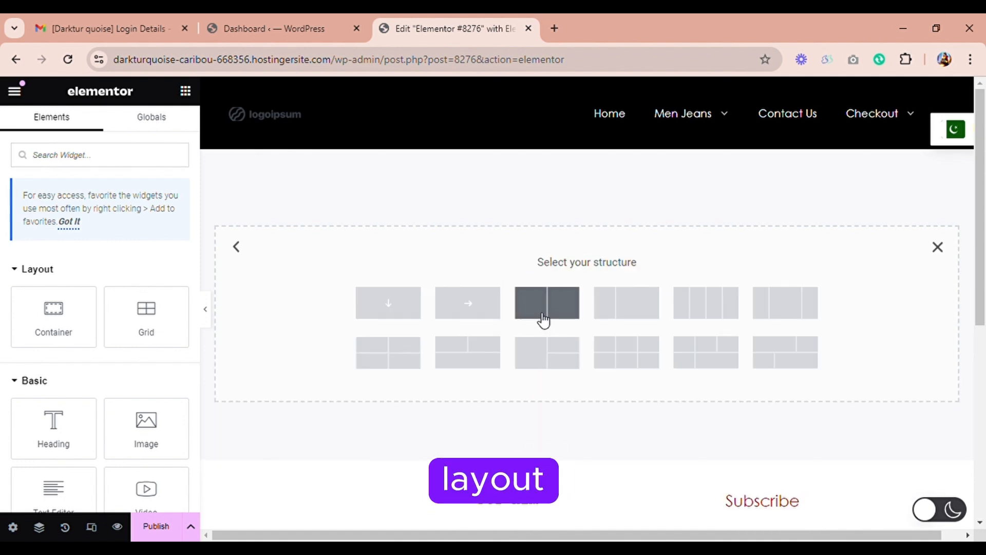
{"action": "left_click", "coordinate": [421, 309]}
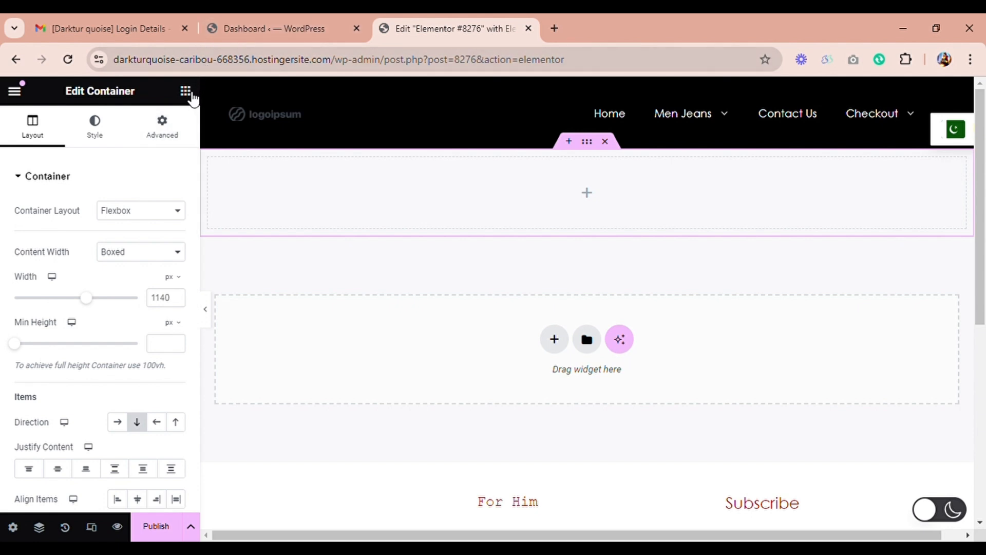
Search the widgets for "pr" and place a Price Table widget in the new container
{"action": "left_click", "coordinate": [185, 91]}
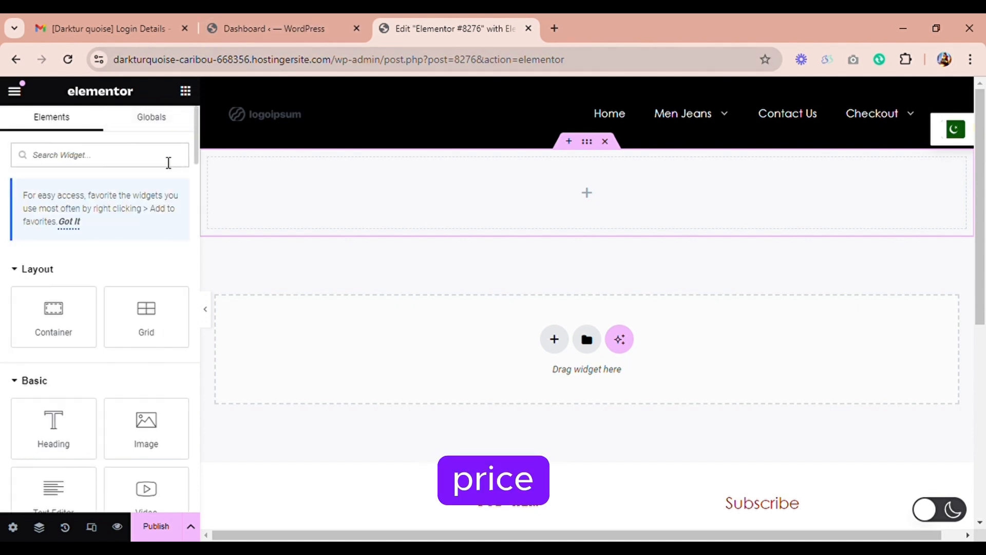
{"action": "type", "text": "p"}
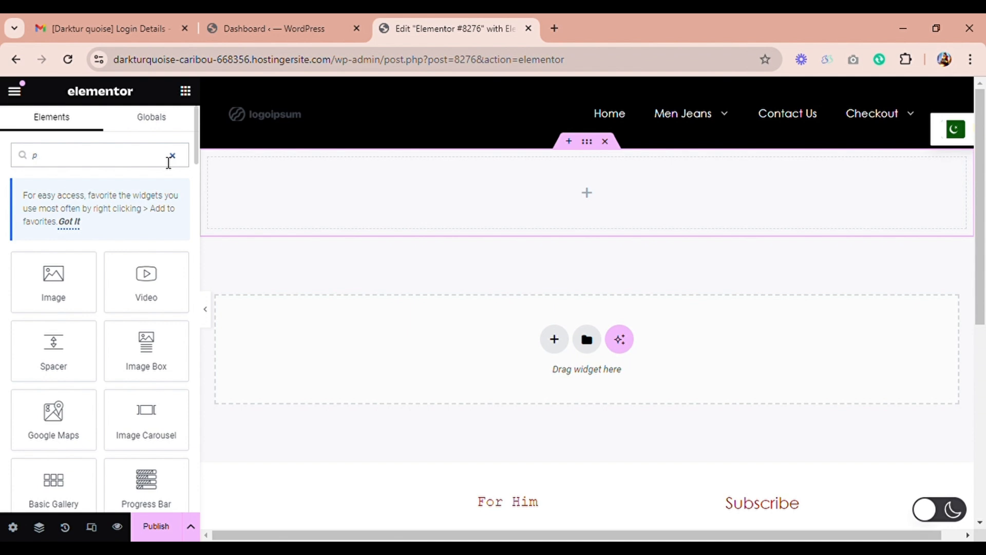
{"action": "type", "text": "r"}
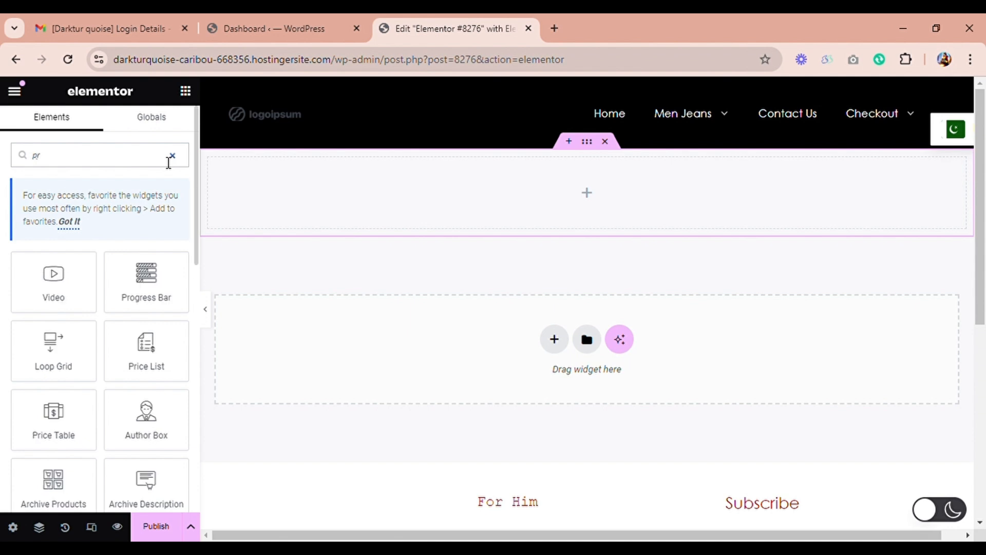
{"action": "left_click_drag", "start_coordinate": [70, 428], "coordinate": [605, 217]}
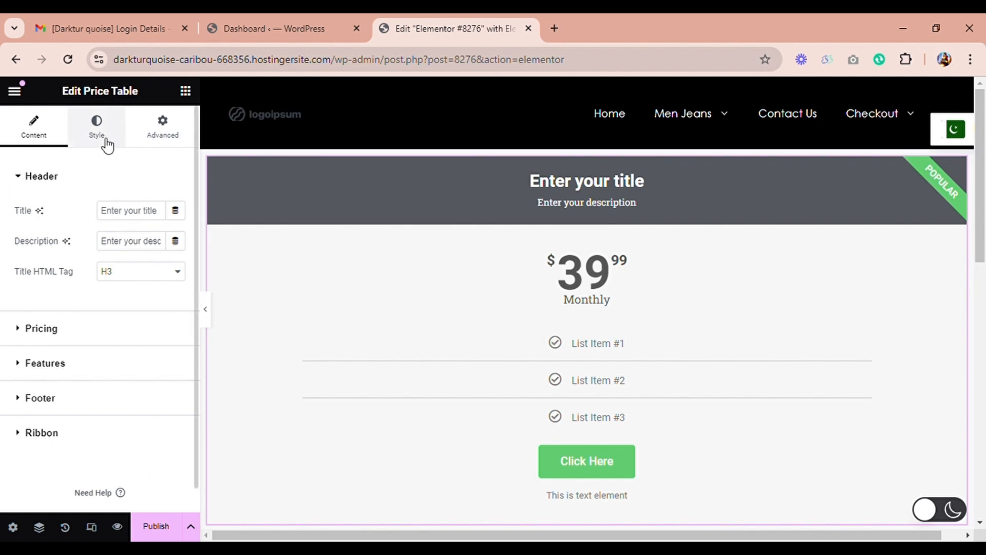
Set the price table header's title HTML tag to H4
{"action": "left_click_drag", "start_coordinate": [148, 218], "coordinate": [78, 215]}
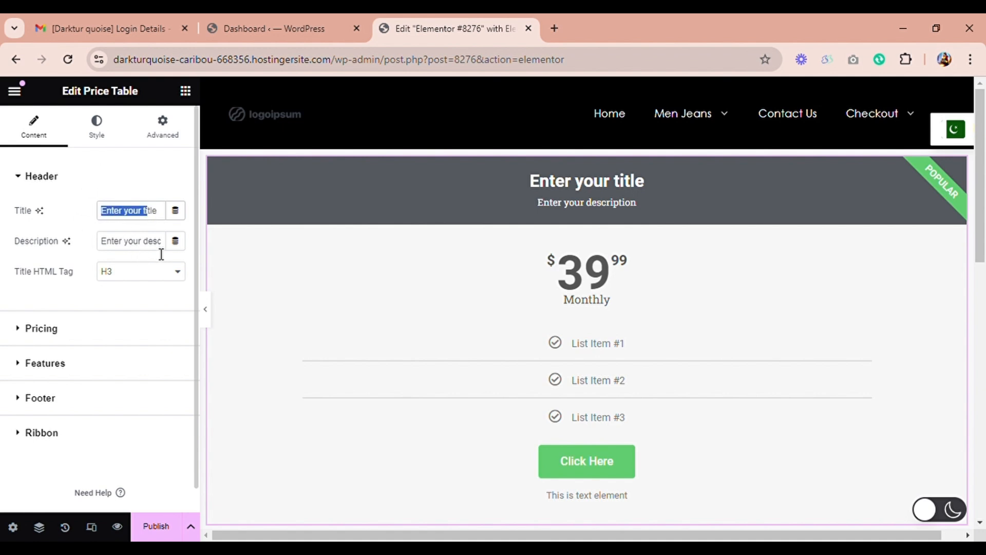
{"action": "left_click_drag", "start_coordinate": [162, 242], "coordinate": [88, 242]}
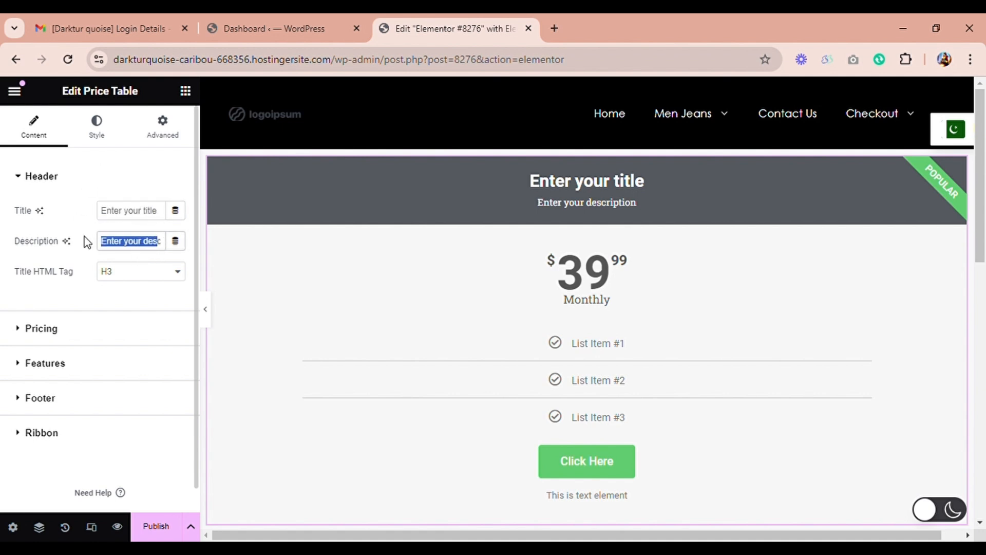
{"action": "left_click", "coordinate": [185, 281]}
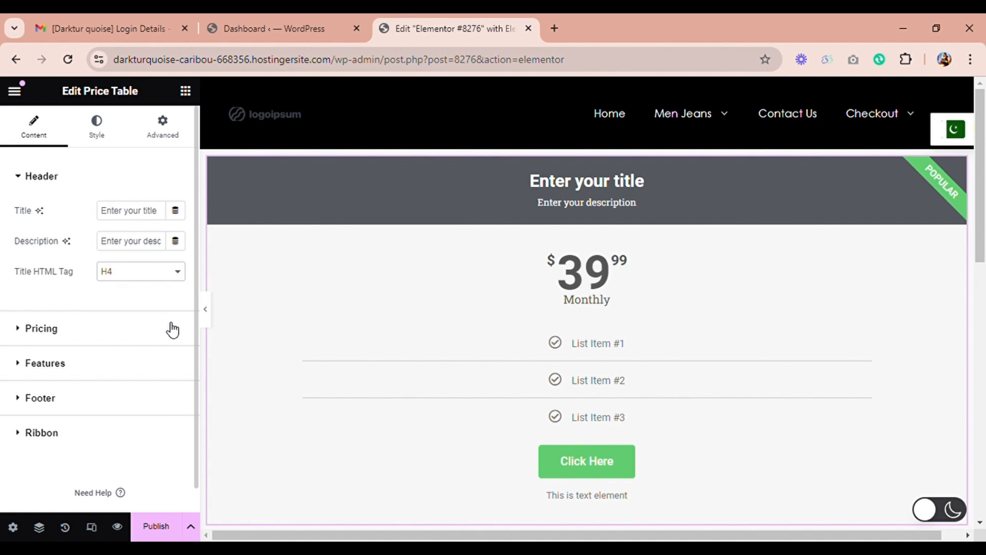
{"action": "left_click", "coordinate": [168, 286]}
Set the price table header's background color to green #0DBB3E
{"action": "left_click", "coordinate": [108, 140]}
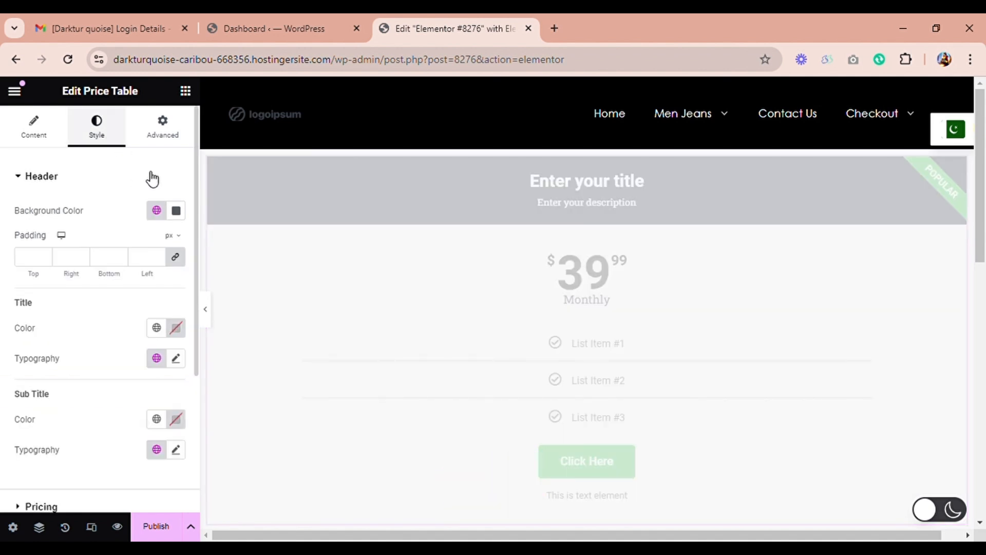
{"action": "left_click", "coordinate": [176, 211]}
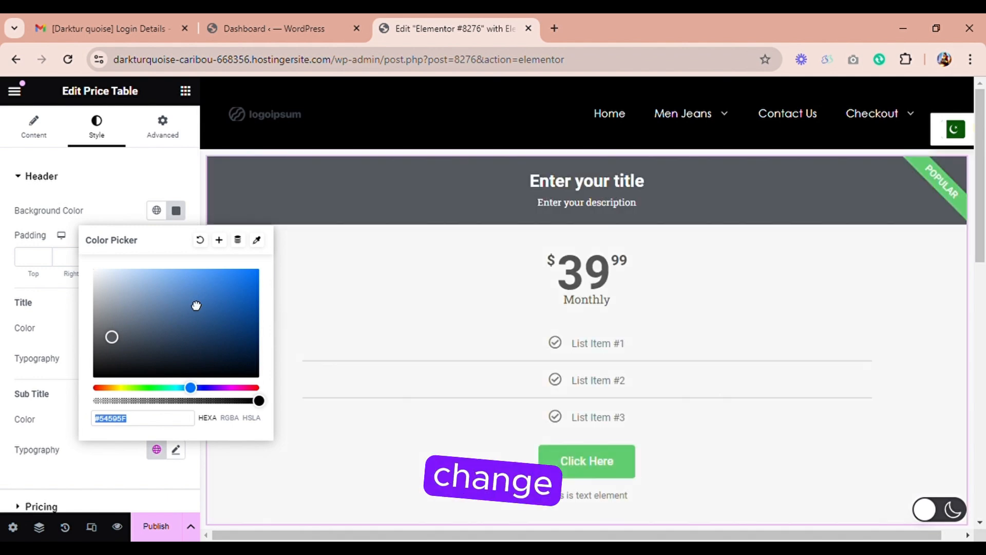
{"action": "left_click", "coordinate": [189, 297]}
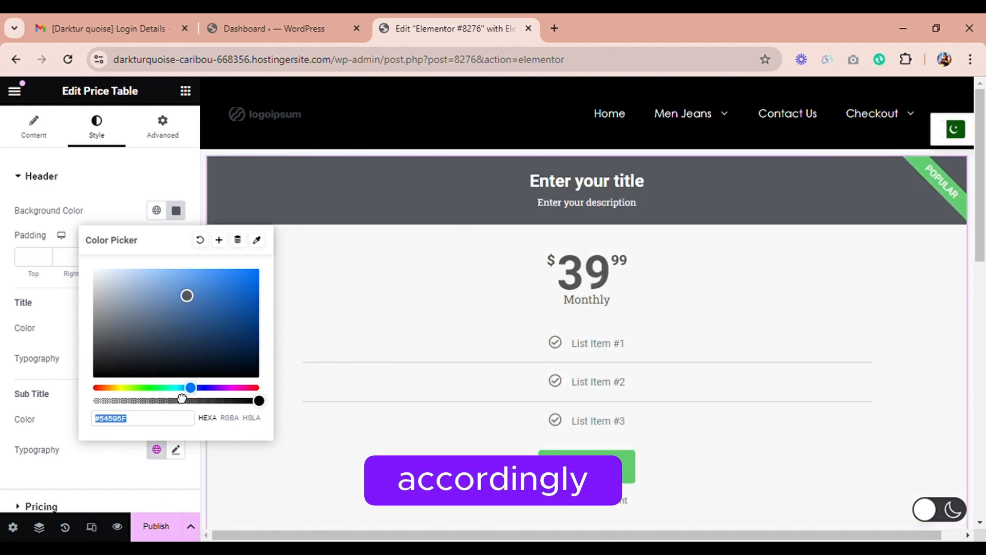
{"action": "left_click_drag", "start_coordinate": [191, 388], "coordinate": [164, 396]}
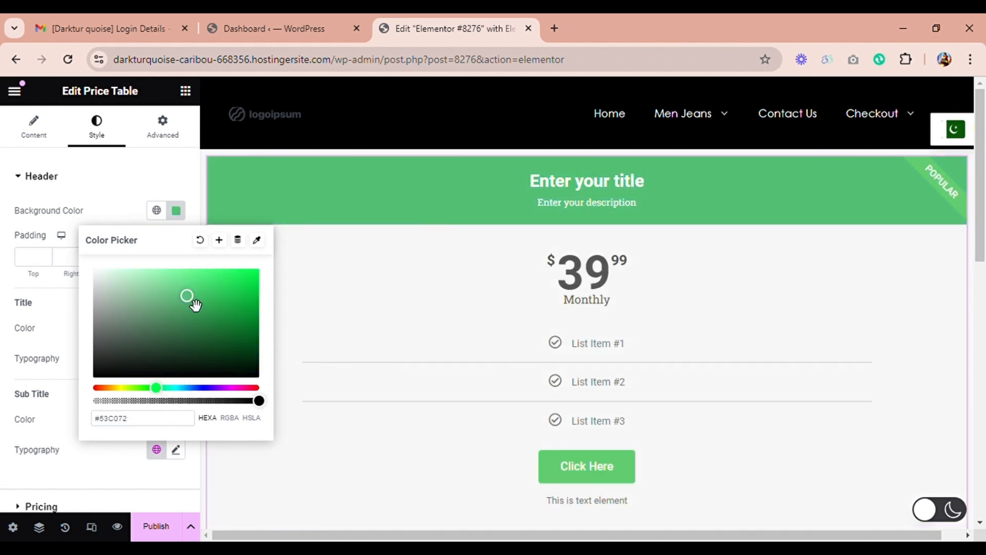
{"action": "left_click", "coordinate": [248, 298]}
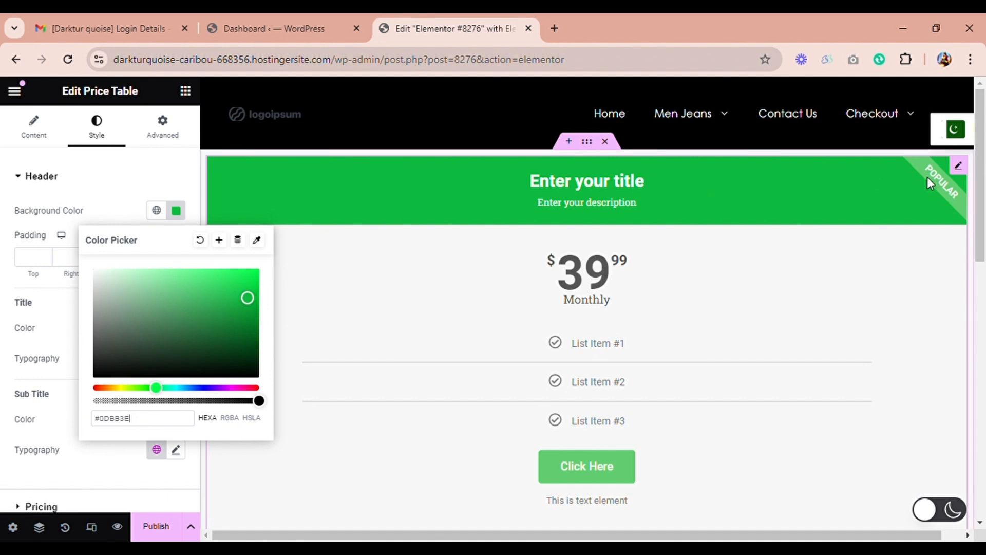
{"action": "left_click_drag", "start_coordinate": [980, 191], "coordinate": [980, 231]}
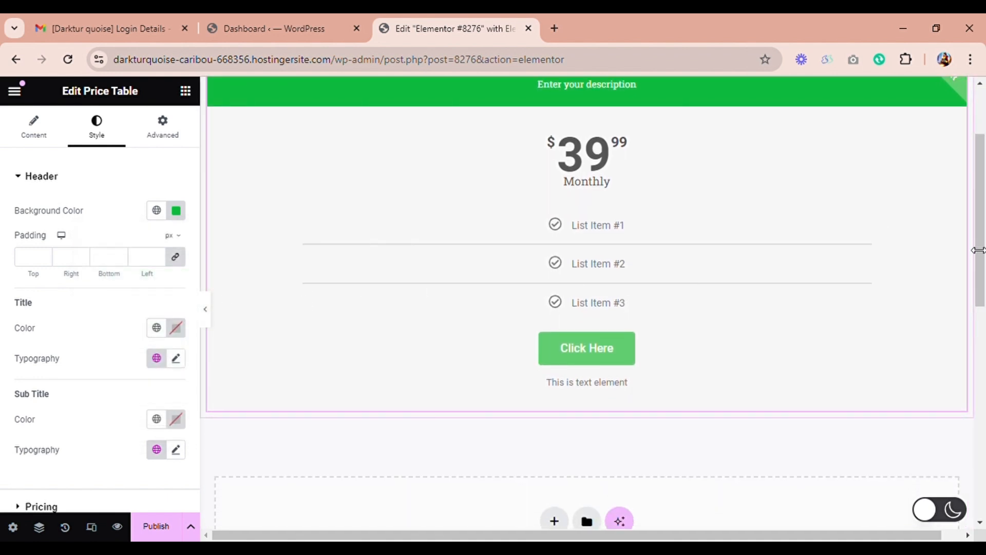
{"action": "left_click_drag", "start_coordinate": [980, 249], "coordinate": [984, 205]}
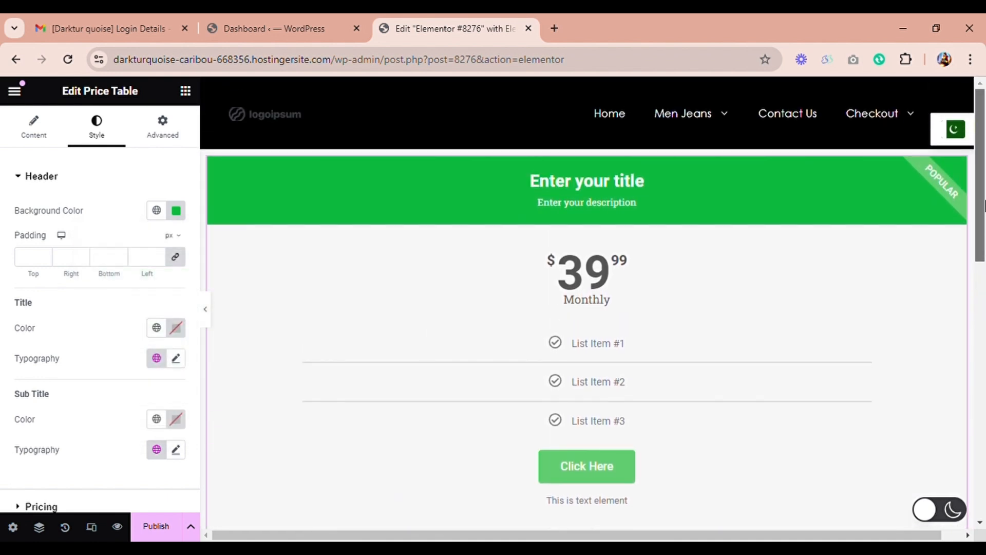
Set the price table header's title color to white #FFFFFF
{"action": "left_click", "coordinate": [177, 329]}
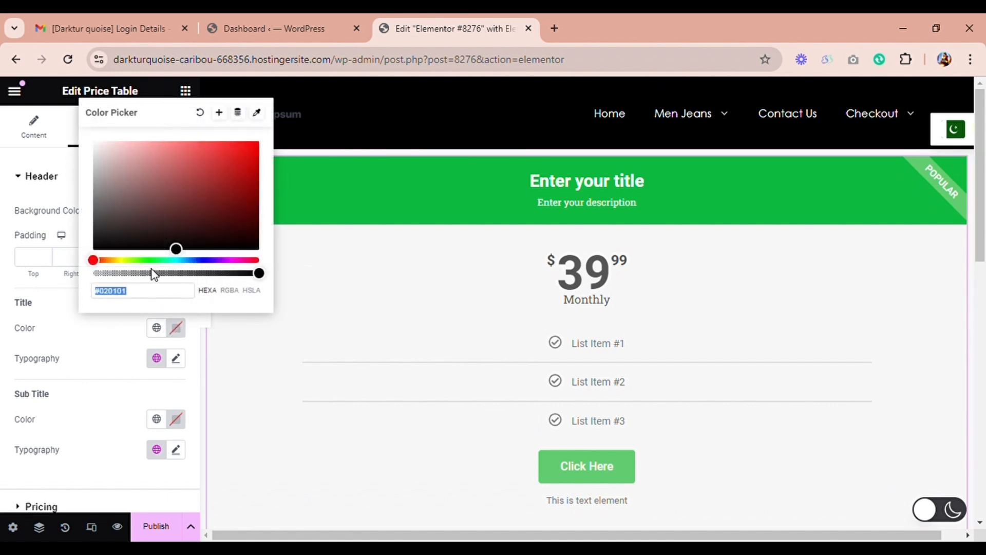
{"action": "left_click", "coordinate": [132, 261]}
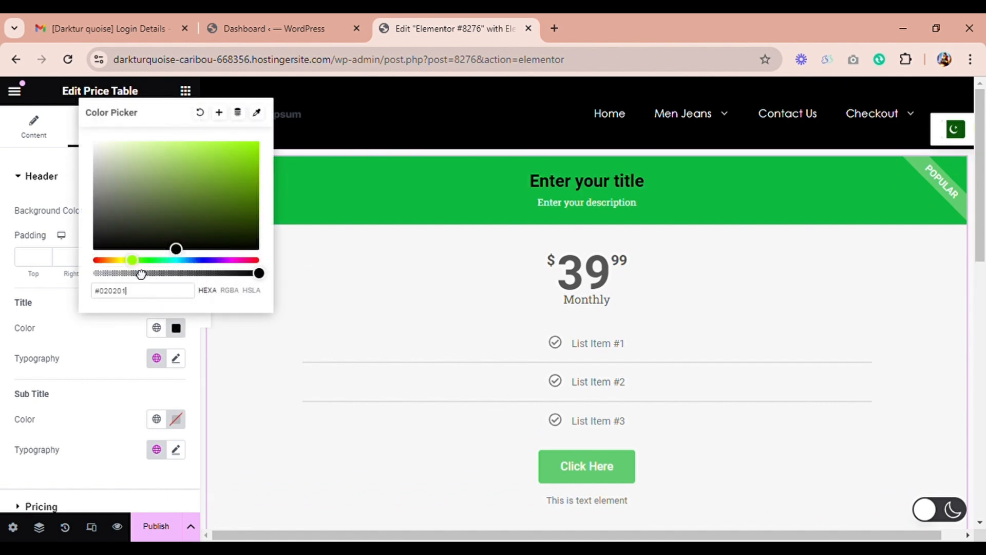
{"action": "left_click", "coordinate": [113, 260]}
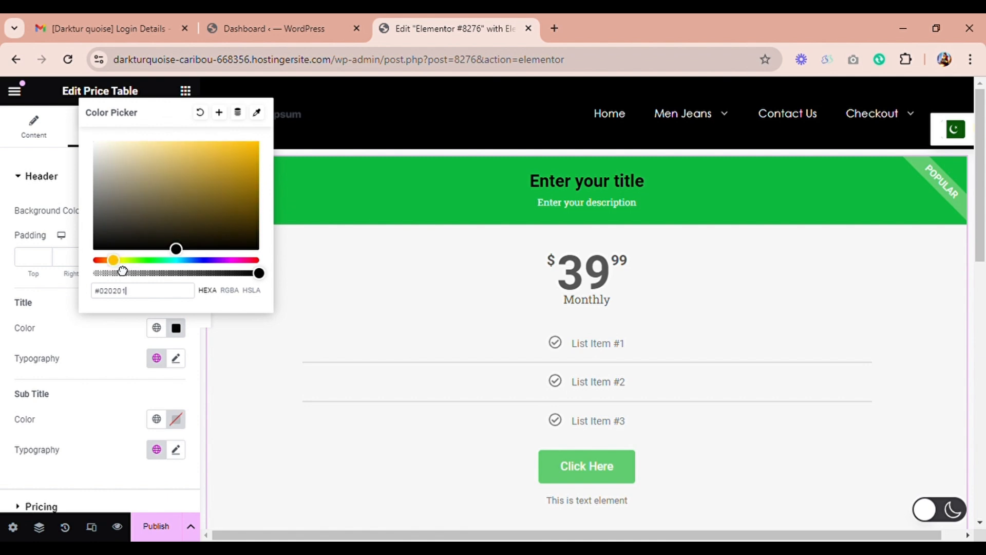
{"action": "left_click", "coordinate": [210, 189]}
{"action": "left_click_drag", "start_coordinate": [230, 183], "coordinate": [90, 127]}
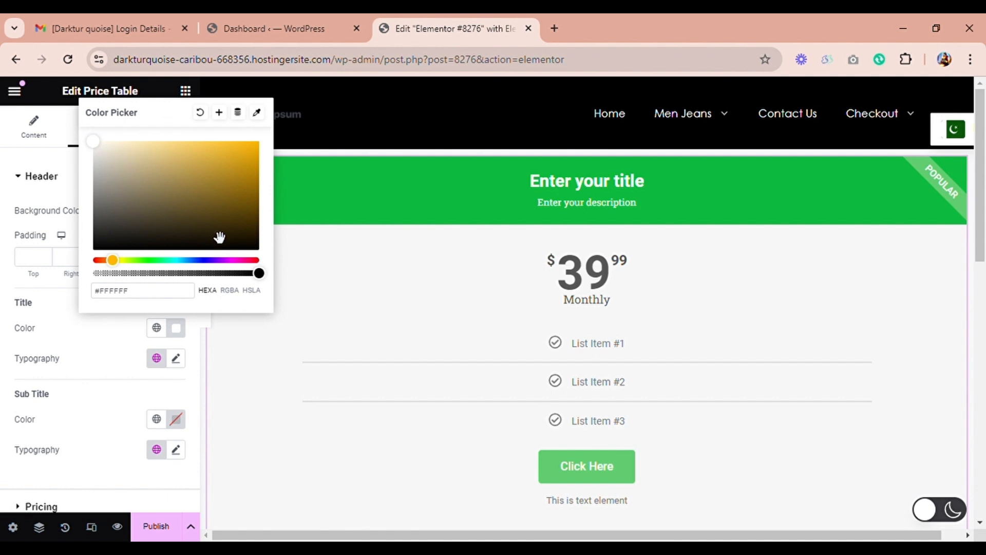
{"action": "left_click", "coordinate": [177, 331]}
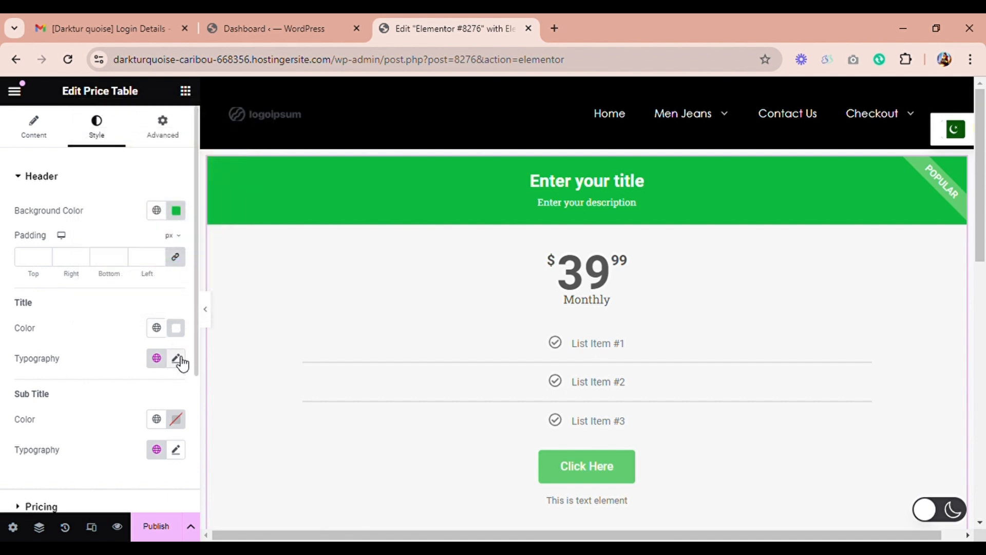
Change the header title's font family to Roboto Flex
{"action": "left_click", "coordinate": [177, 360]}
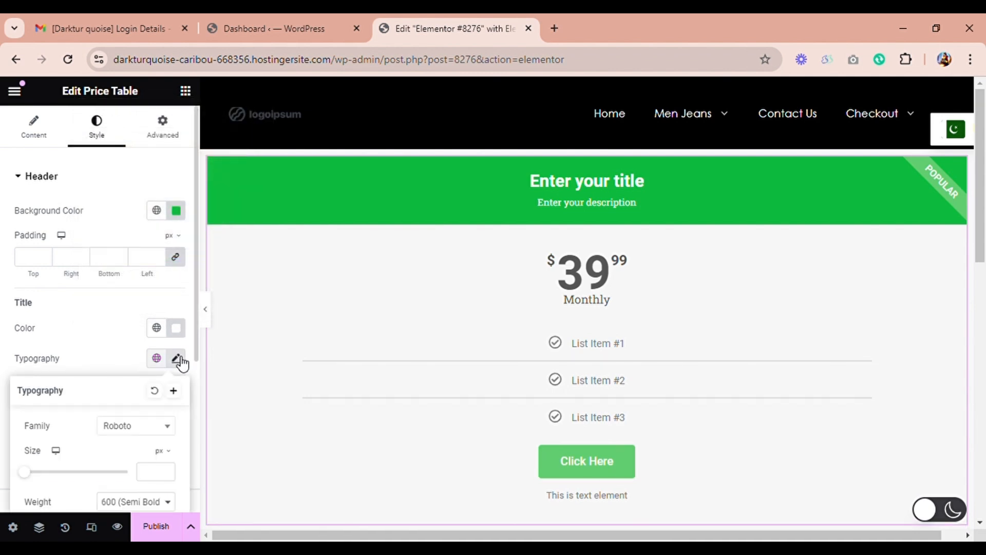
{"action": "left_click", "coordinate": [174, 434]}
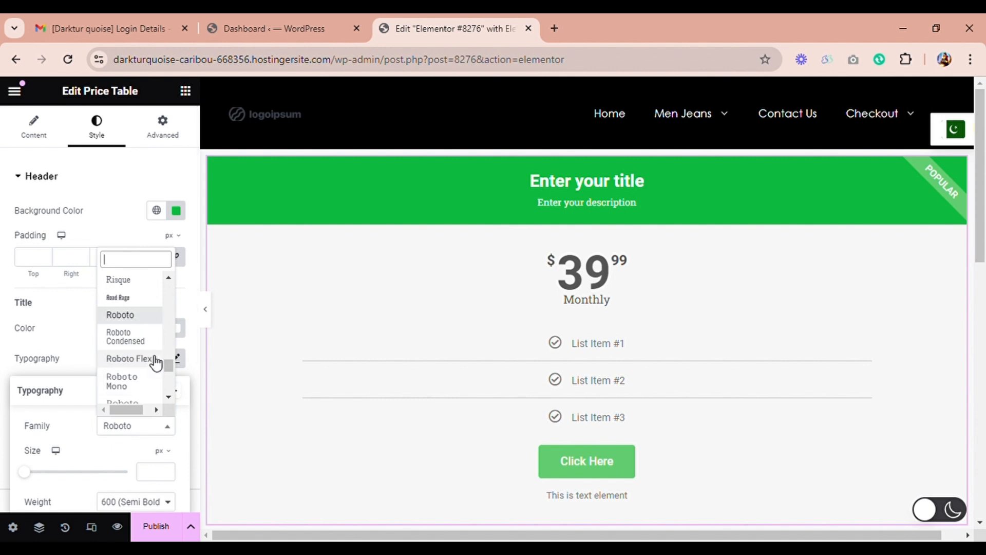
{"action": "left_click", "coordinate": [156, 359]}
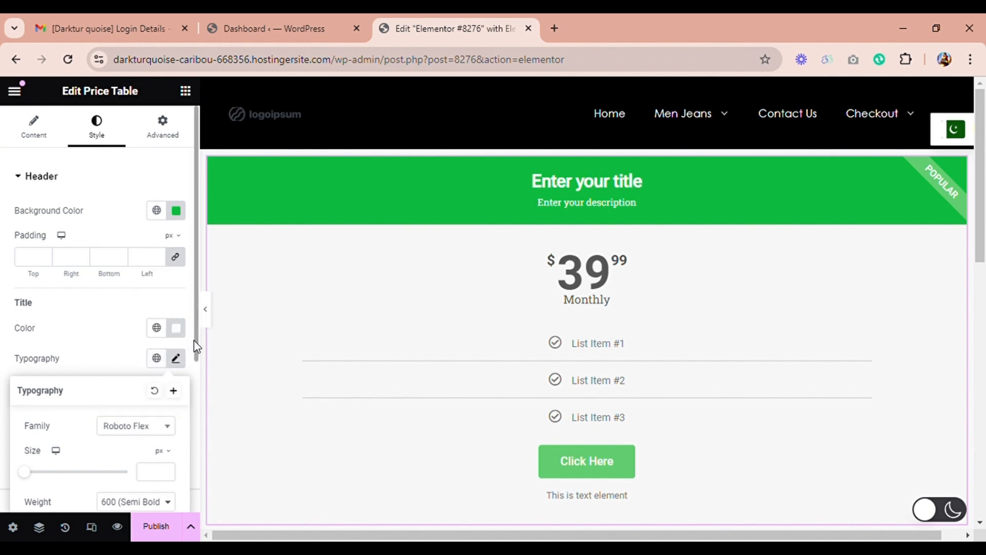
Set the text color of the price table's feature list to cyan #00BED1
{"action": "left_click_drag", "start_coordinate": [198, 347], "coordinate": [193, 463]}
{"action": "left_click", "coordinate": [192, 462]}
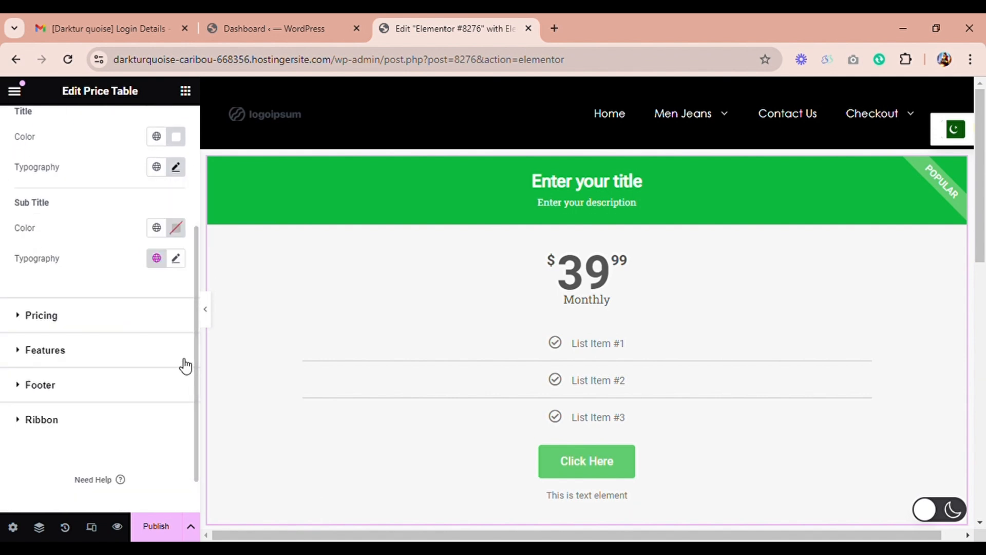
{"action": "left_click", "coordinate": [29, 355]}
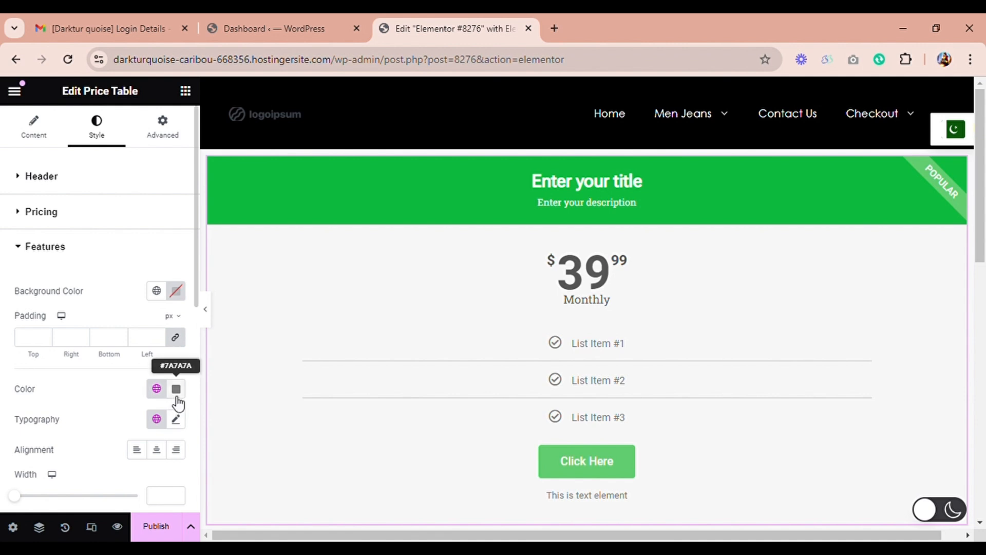
{"action": "left_click", "coordinate": [179, 394]}
{"action": "left_click_drag", "start_coordinate": [187, 264], "coordinate": [231, 260]}
{"action": "mouse_move", "coordinate": [147, 223]}
{"action": "left_mouse_down"}
{"action": "mouse_move", "coordinate": [135, 216]}
{"action": "mouse_move", "coordinate": [163, 212]}
{"action": "mouse_move", "coordinate": [219, 263]}
{"action": "mouse_move", "coordinate": [260, 257]}
{"action": "mouse_move", "coordinate": [78, 314]}
{"action": "mouse_move", "coordinate": [201, 230]}
{"action": "mouse_move", "coordinate": [221, 252]}
{"action": "left_mouse_up"}
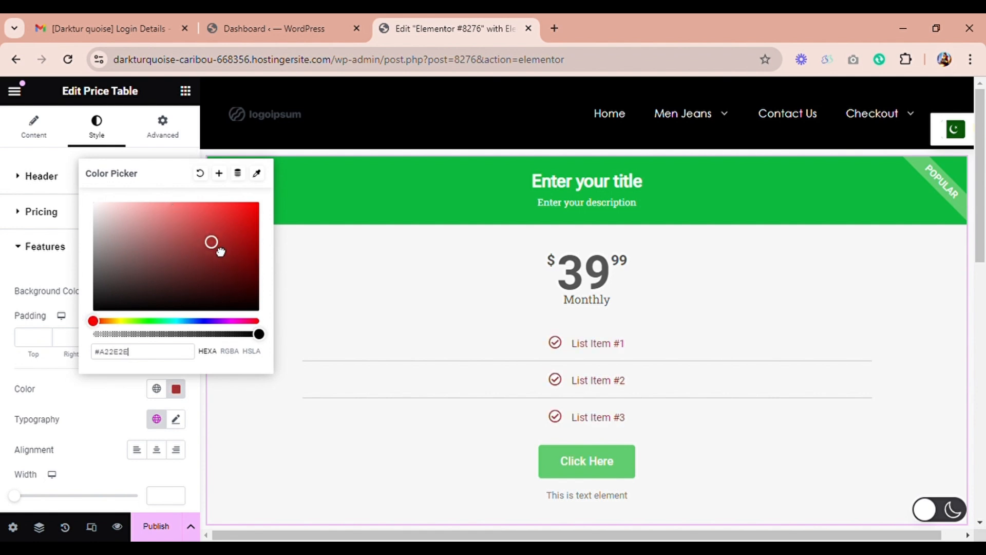
{"action": "left_click_drag", "start_coordinate": [101, 322], "coordinate": [147, 322]}
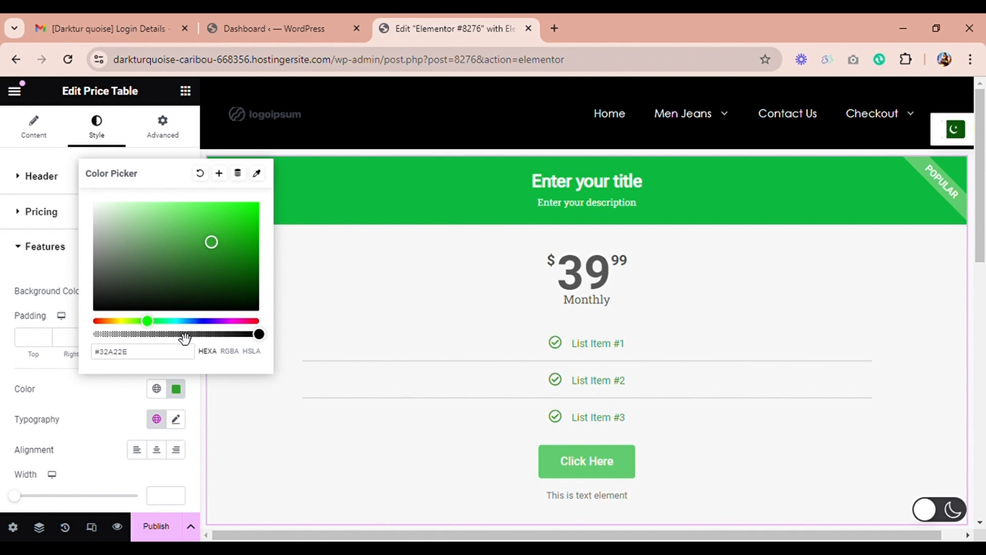
{"action": "left_click", "coordinate": [179, 321]}
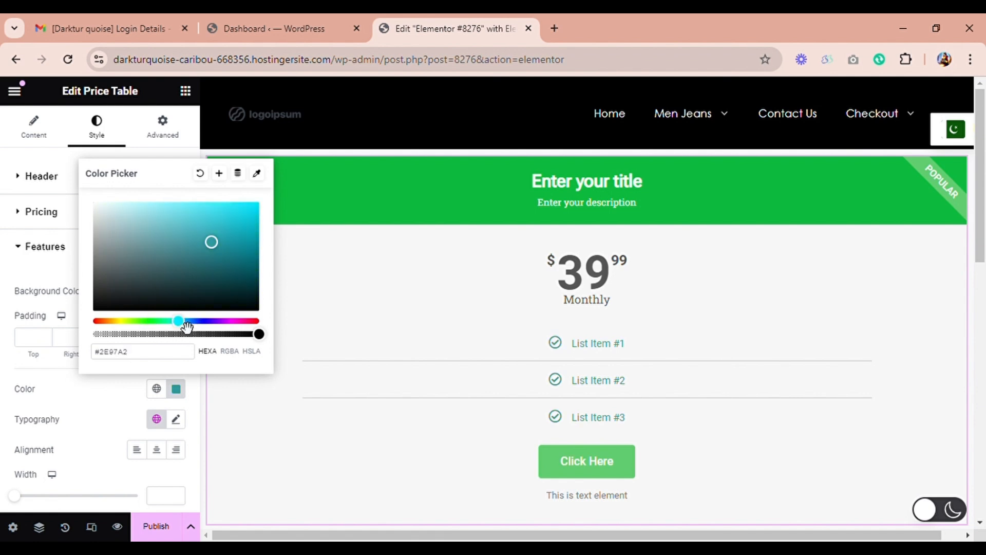
{"action": "left_click_drag", "start_coordinate": [220, 252], "coordinate": [291, 222]}
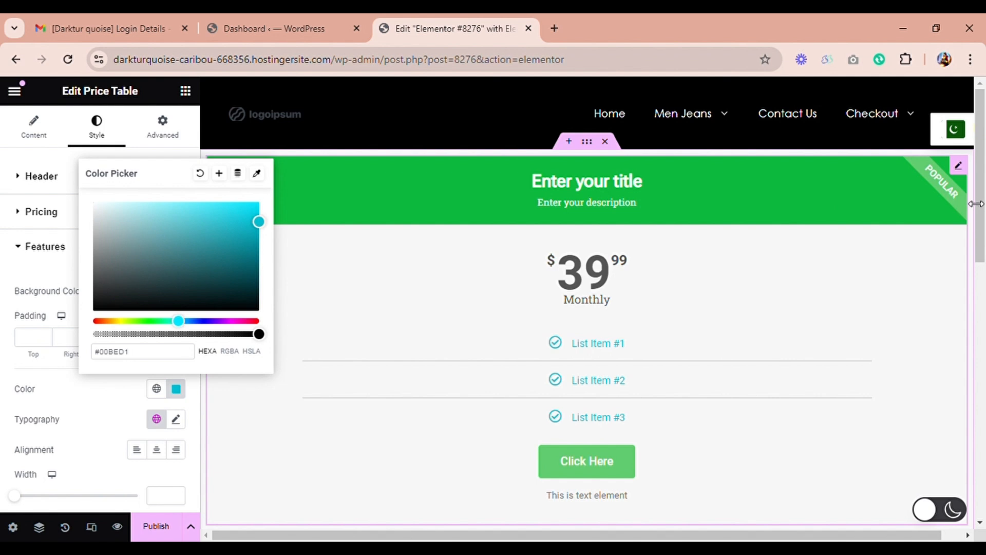
Give the container around the price table a classic background in bright green #7BDF00
{"action": "mouse_move", "coordinate": [979, 206]}
{"action": "left_mouse_down"}
{"action": "mouse_move", "coordinate": [980, 222]}
{"action": "mouse_move", "coordinate": [977, 200]}
{"action": "left_mouse_up"}
{"action": "mouse_move", "coordinate": [566, 157]}
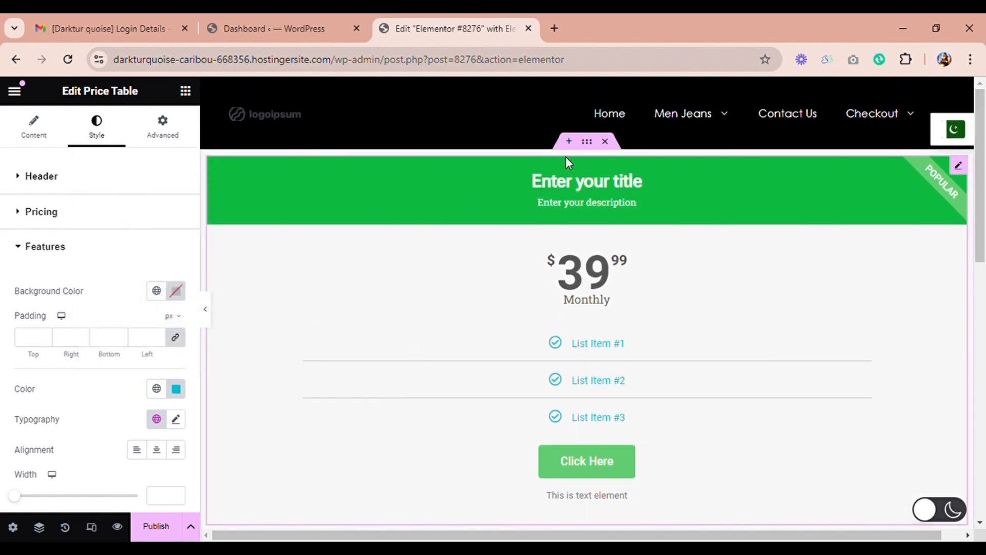
{"action": "left_click", "coordinate": [591, 147]}
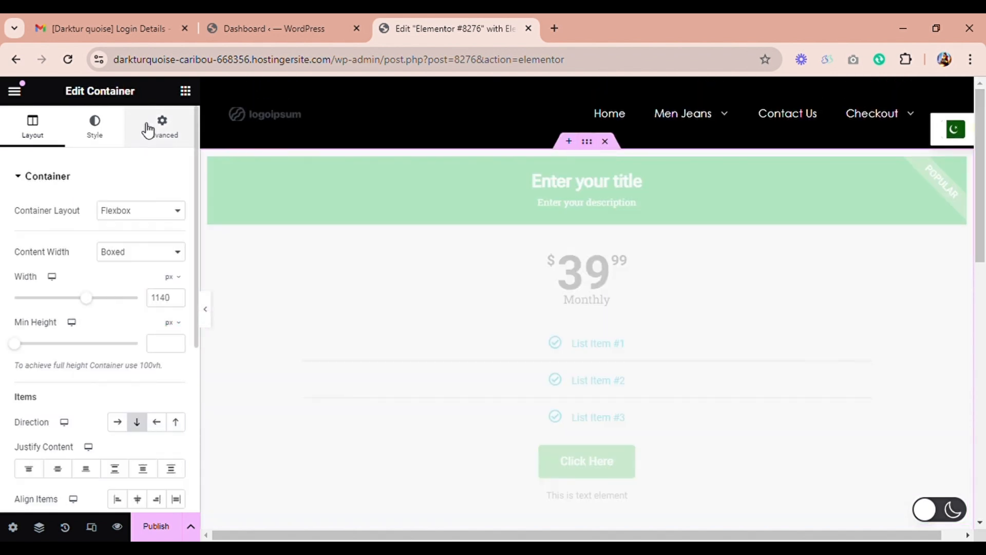
{"action": "left_click", "coordinate": [95, 146]}
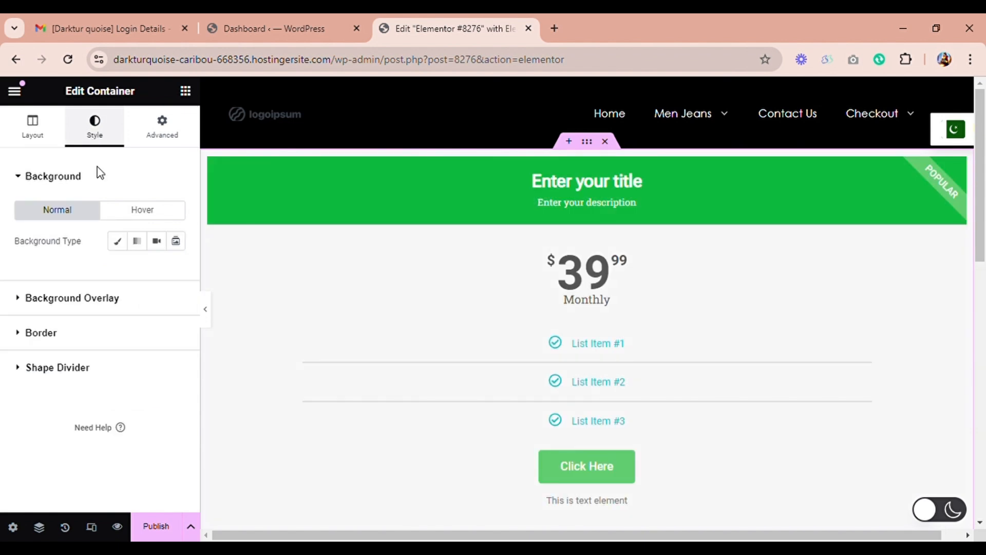
{"action": "left_click", "coordinate": [119, 240]}
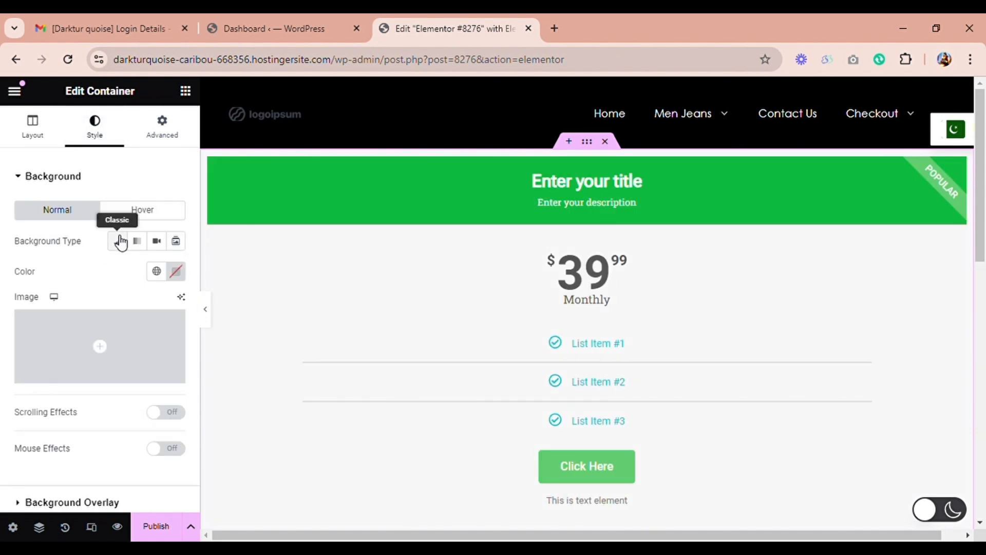
{"action": "left_click", "coordinate": [176, 271]}
{"action": "left_click", "coordinate": [188, 352]}
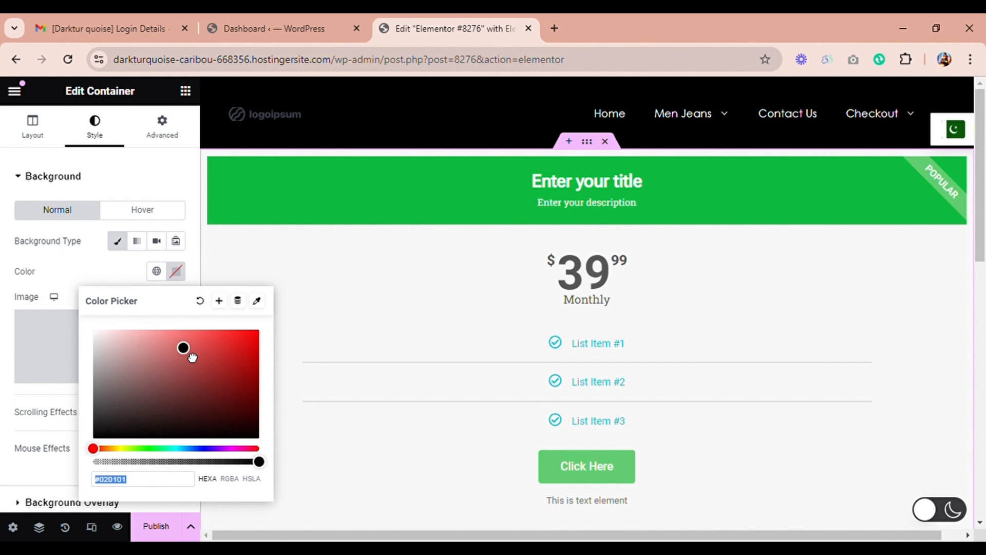
{"action": "left_click_drag", "start_coordinate": [111, 451], "coordinate": [139, 452]}
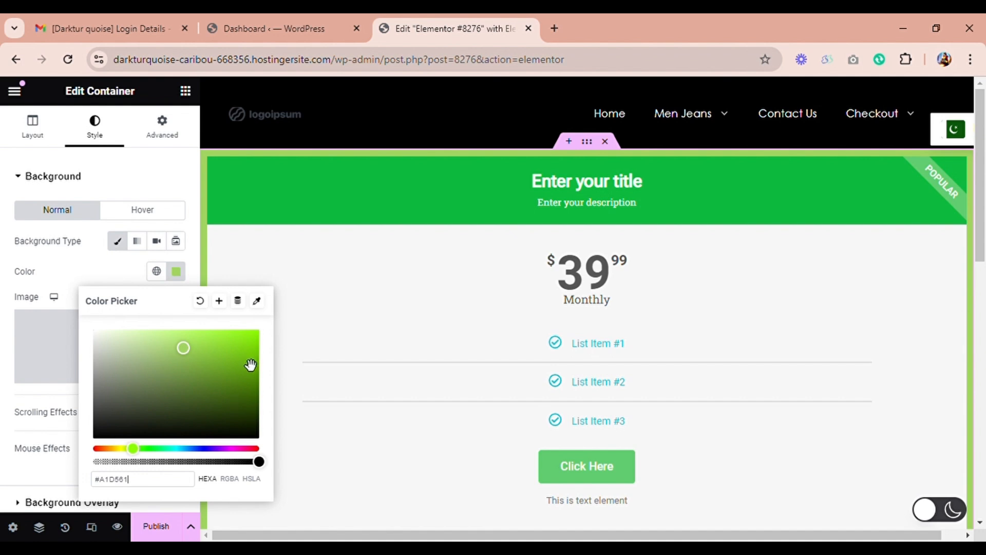
{"action": "left_click_drag", "start_coordinate": [268, 365], "coordinate": [268, 340]}
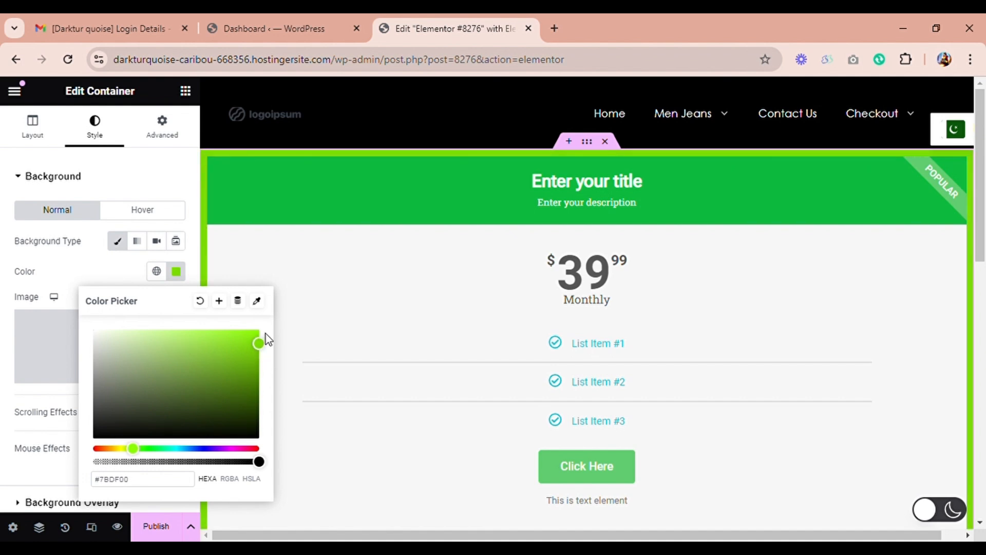
{"action": "left_click", "coordinate": [368, 300]}
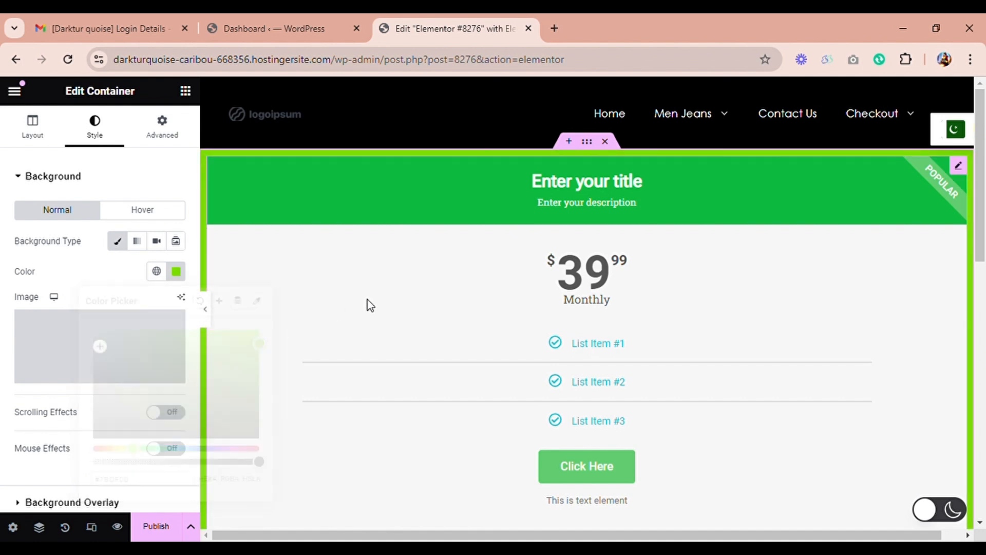
Publish the post and view the live page to check the finished price table
{"action": "left_click", "coordinate": [812, 282]}
{"action": "left_click_drag", "start_coordinate": [980, 180], "coordinate": [981, 212]}
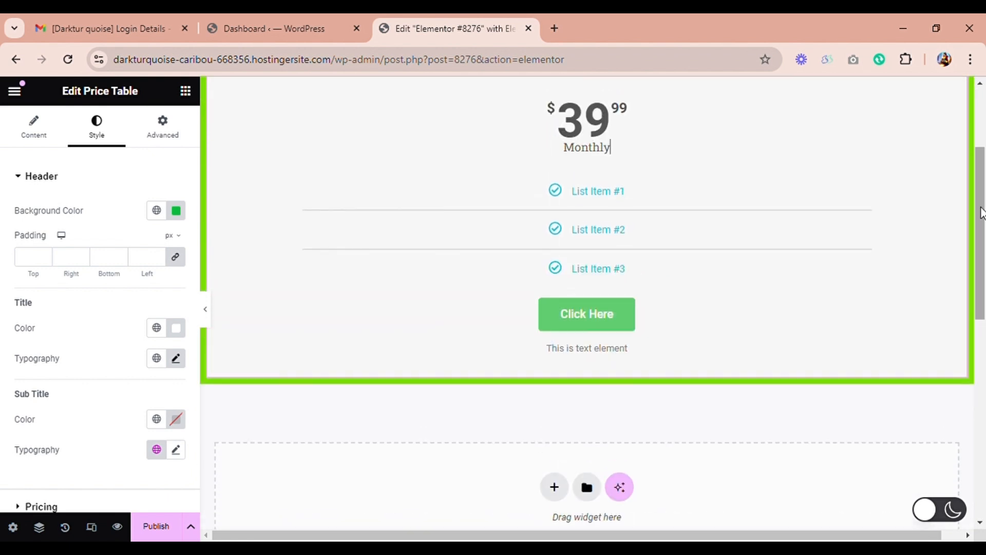
{"action": "left_click", "coordinate": [173, 532]}
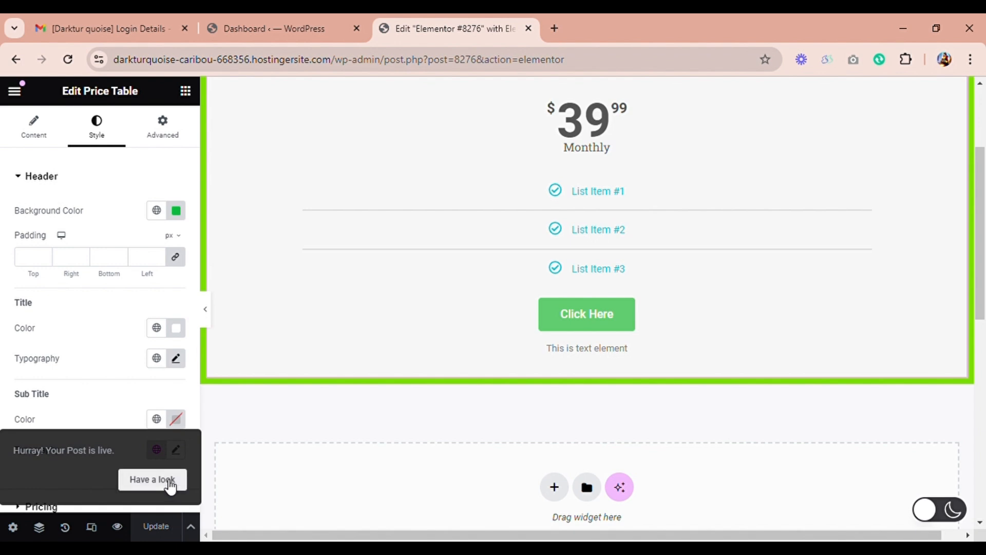
{"action": "left_click", "coordinate": [166, 480]}
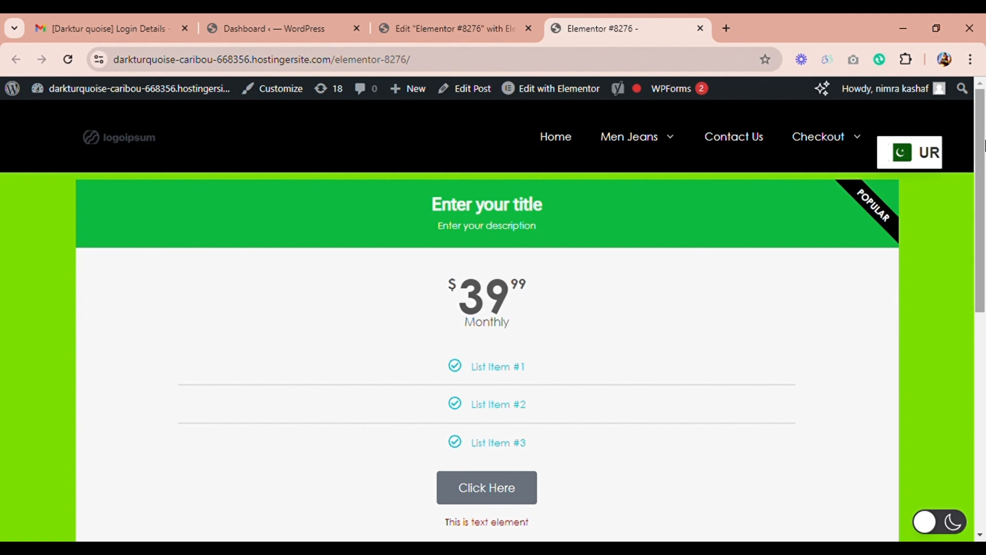
{"action": "scroll", "coordinate": [982, 153], "scroll_direction": "down", "scroll_amount": 4}
{"action": "scroll", "coordinate": [982, 154], "scroll_direction": "up", "scroll_amount": 4}
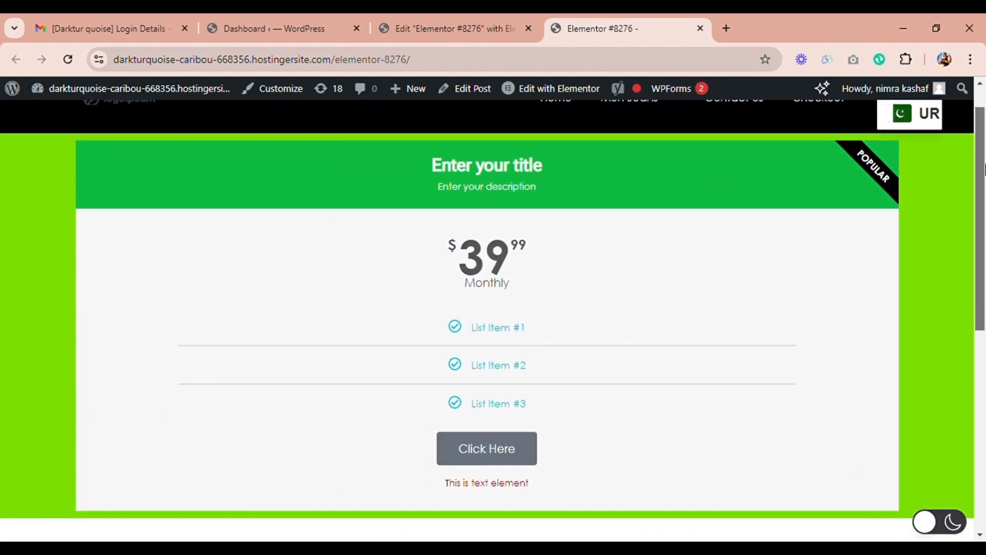